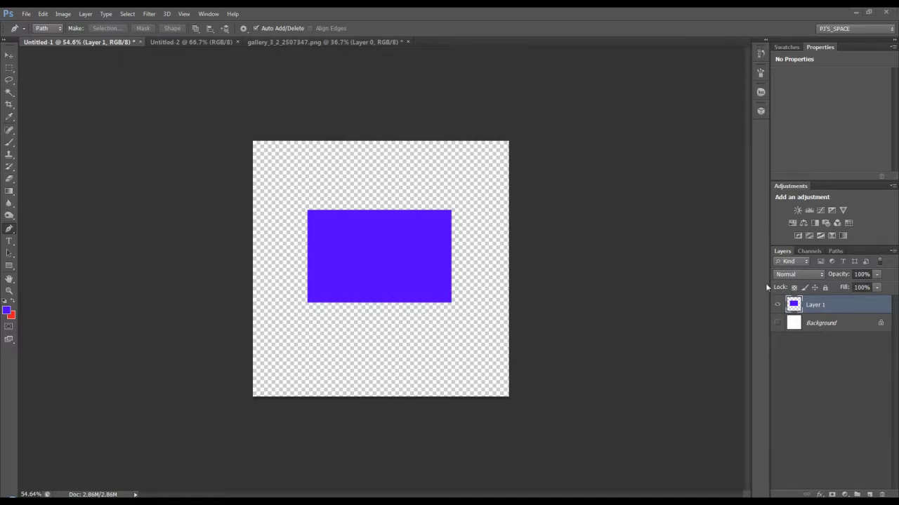
- Set the layer thumbnails to the largest size and widen the panel area
left_click(891, 251)
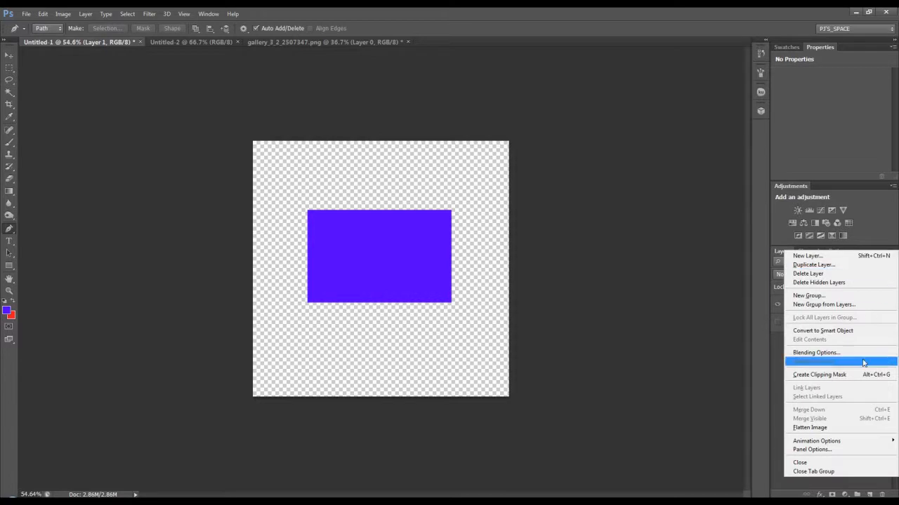
left_click(850, 450)
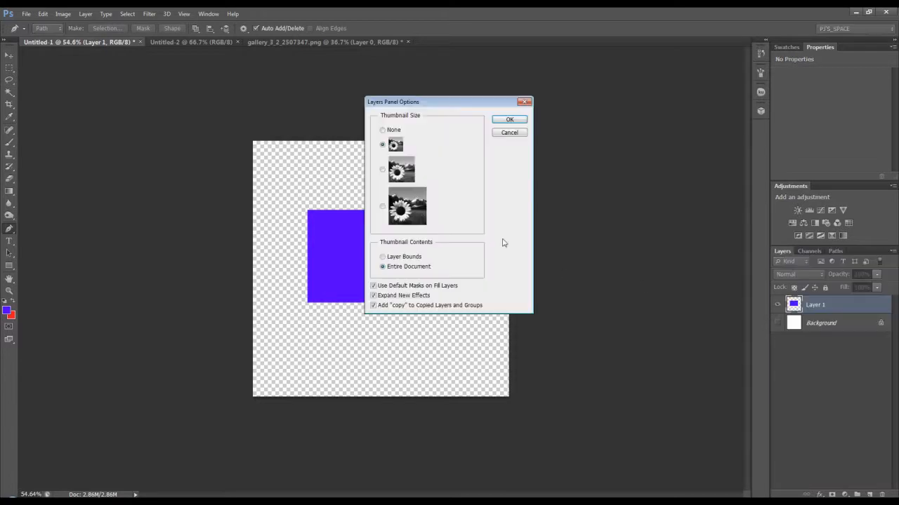
left_click(382, 208)
left_click(509, 120)
left_click_drag(770, 356, 688, 358)
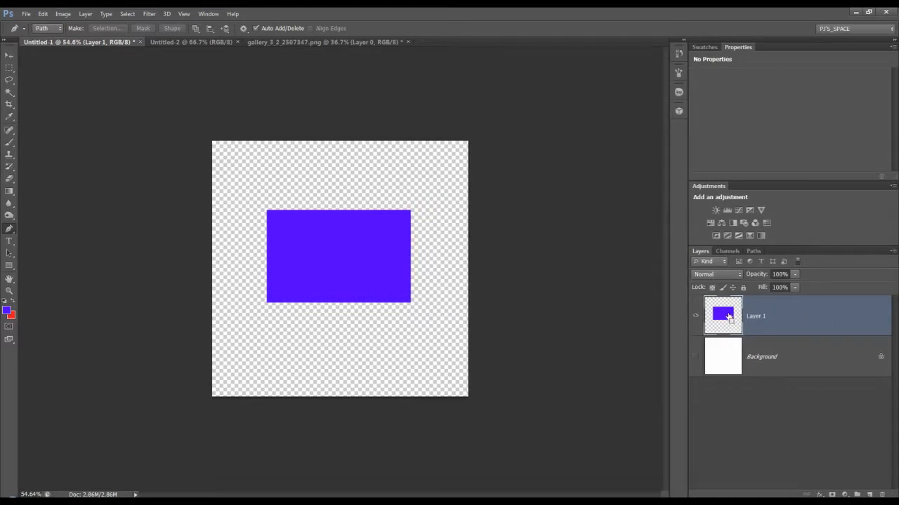
- Load the blue rectangle as a selection from Layer 1's thumbnail, and deselect it
left_click(725, 319, "ctrl")
left_click(10, 56)
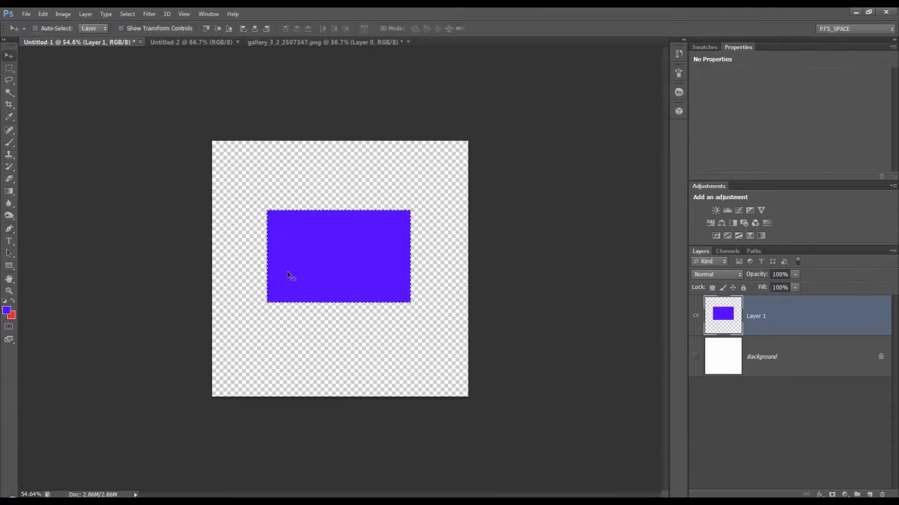
key("ctrl+d")
- Select the blue rectangle with the Magic Wand tool at a tolerance of 10, and deselect it
left_click(8, 92)
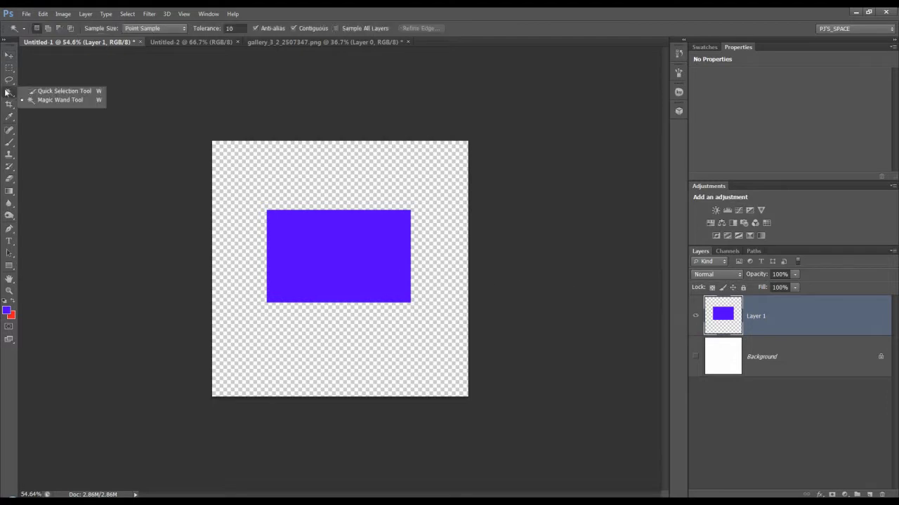
left_click(42, 100)
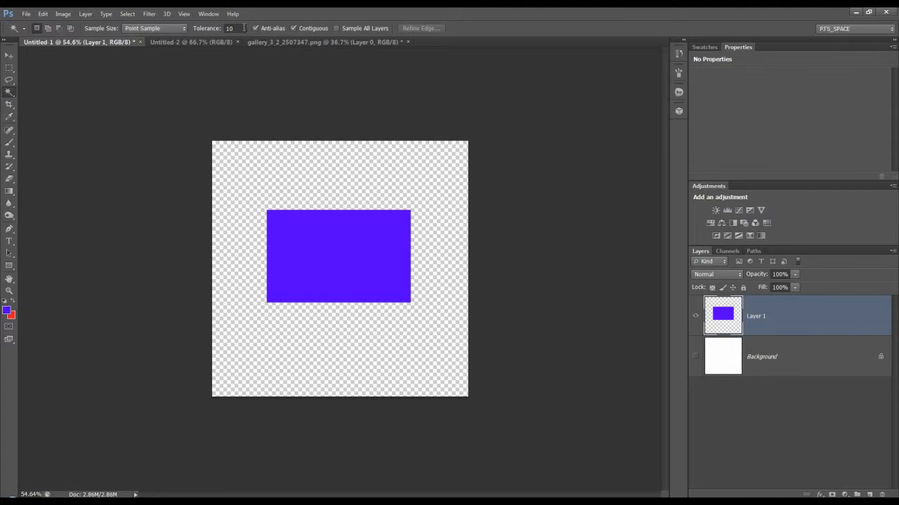
left_click(329, 243)
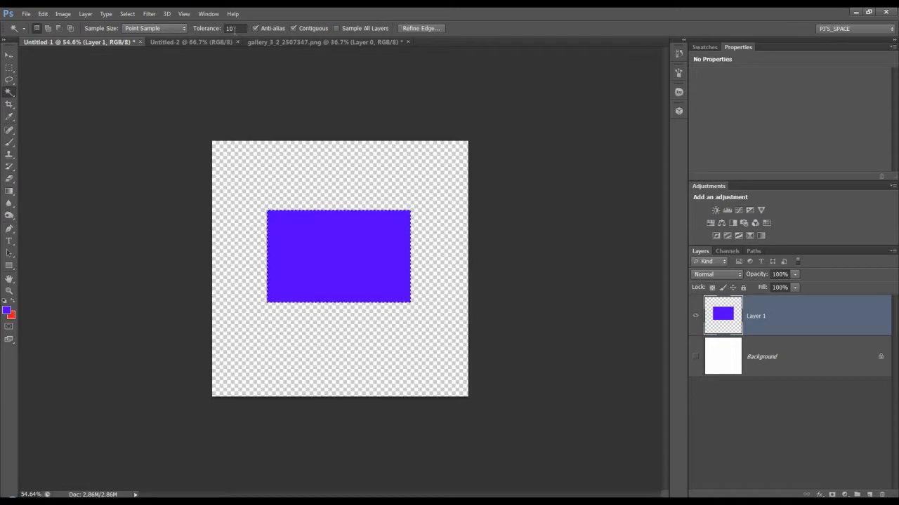
key("ctrl+d")
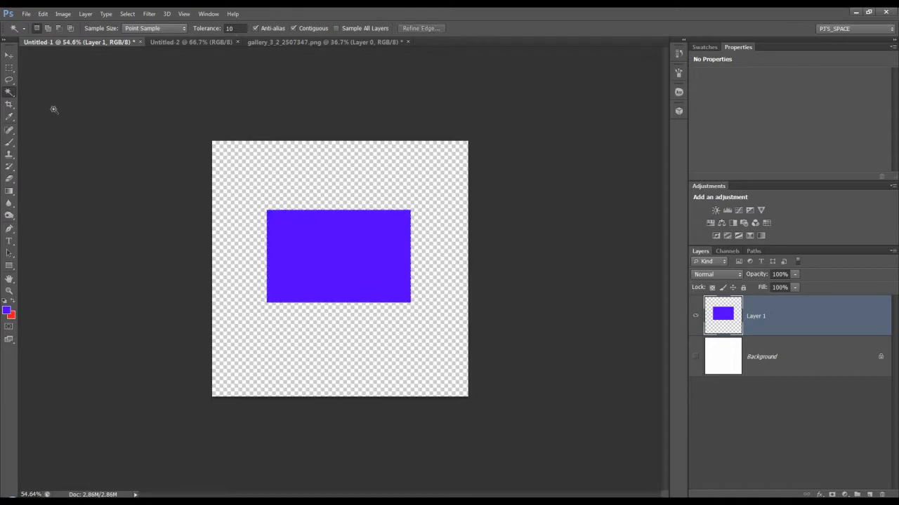
- Select the blue rectangle with the Quick Selection tool, and deselect it
right_click(10, 94)
left_click(35, 91)
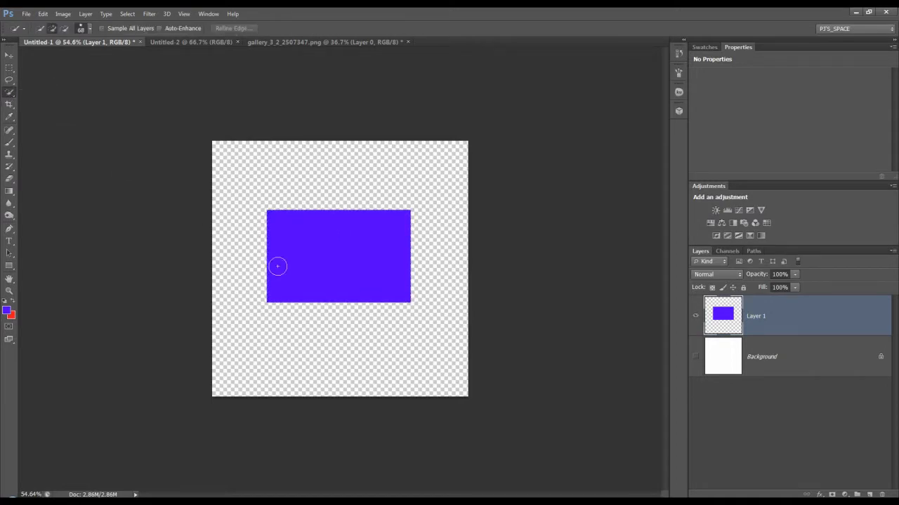
left_click(288, 226)
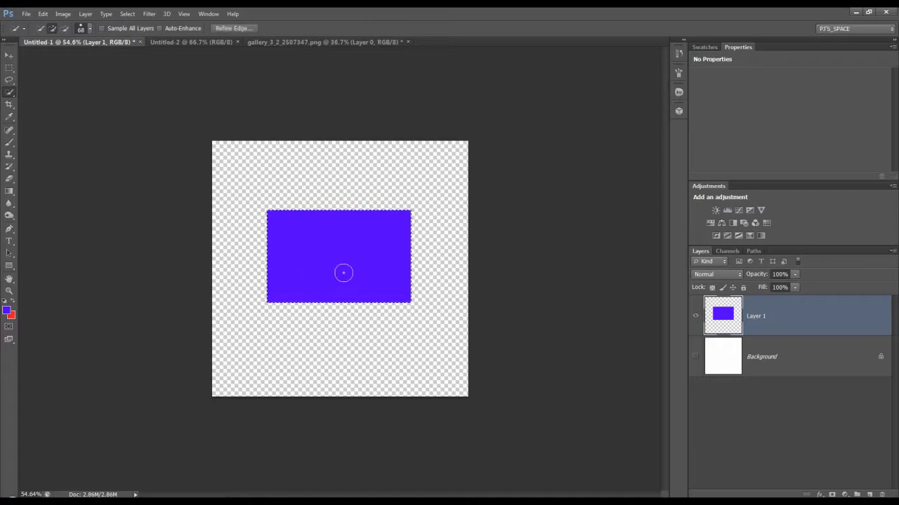
key("ctrl+d")
- Switch to the blank Untitled-2 document and activate the Rectangular Marquee tool
left_click(10, 230)
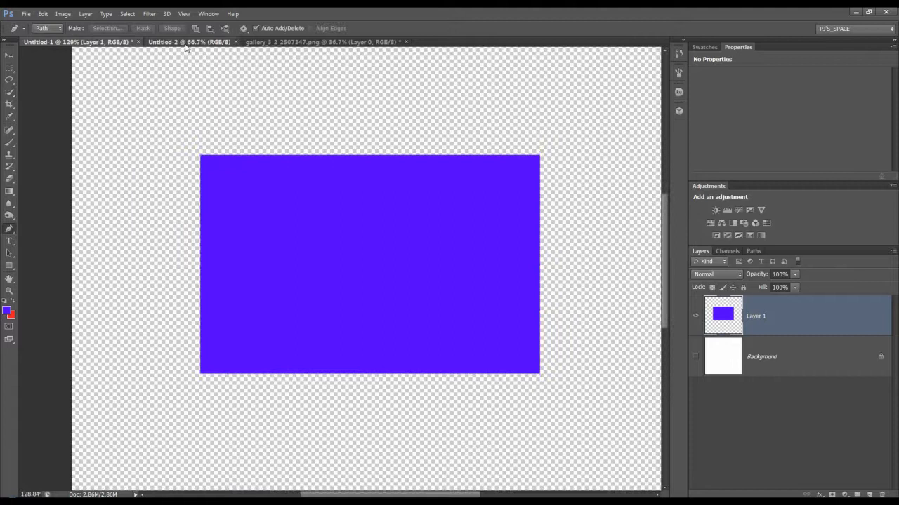
left_click(189, 43)
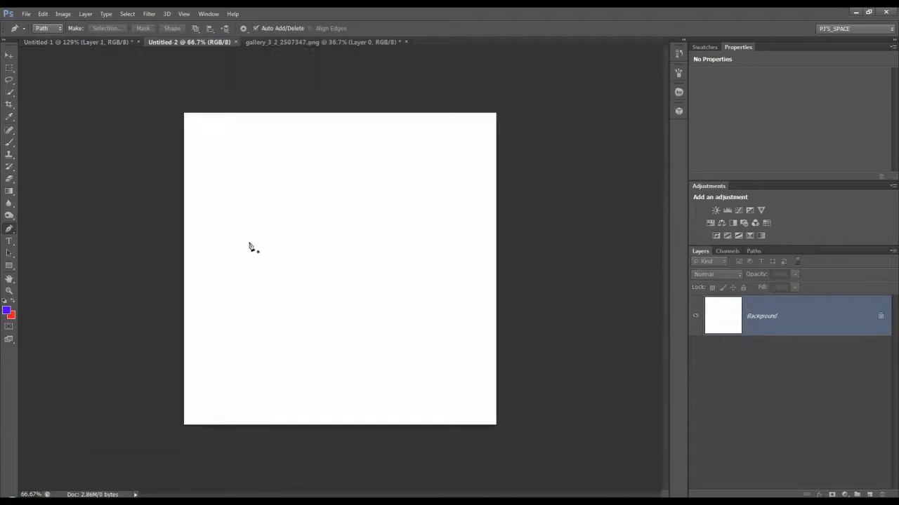
left_click(280, 43)
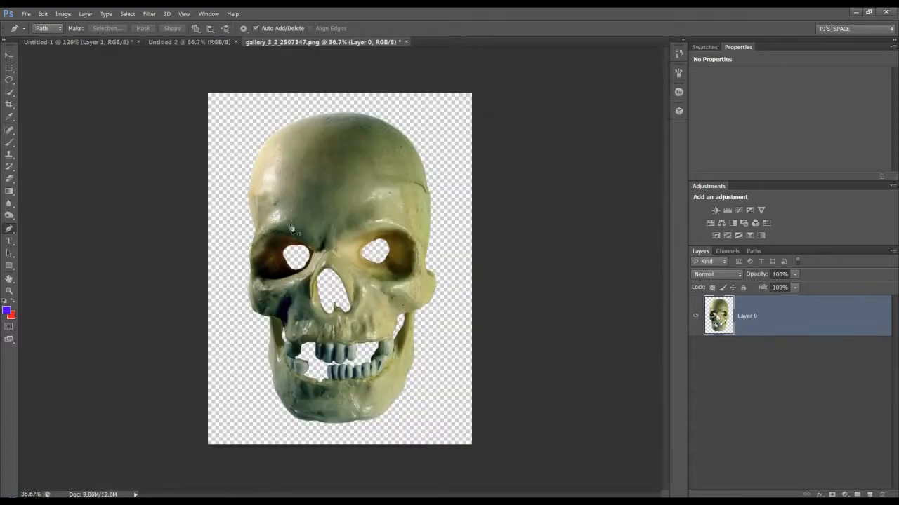
left_click(205, 43)
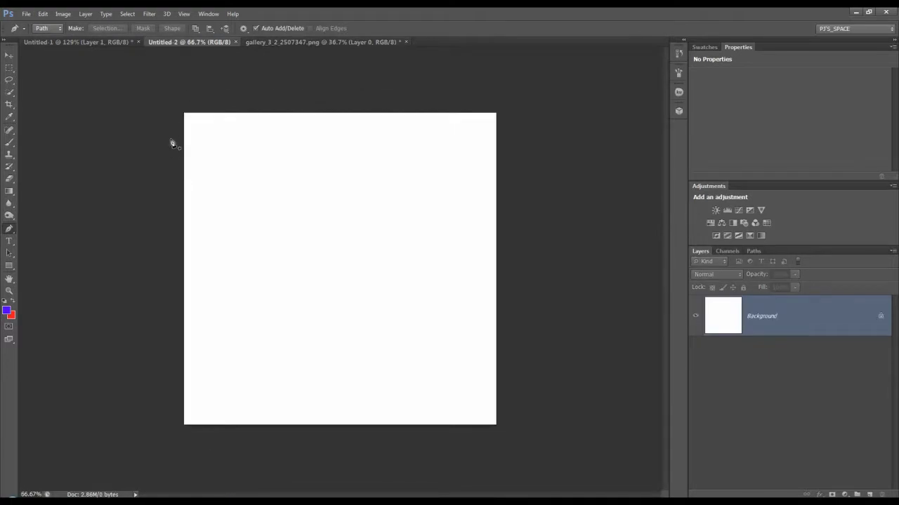
left_click(10, 68)
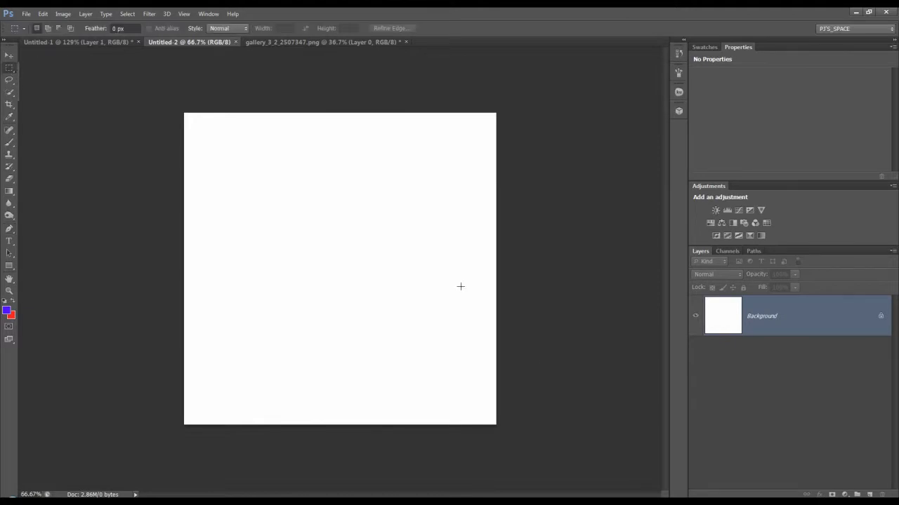
left_click(801, 501)
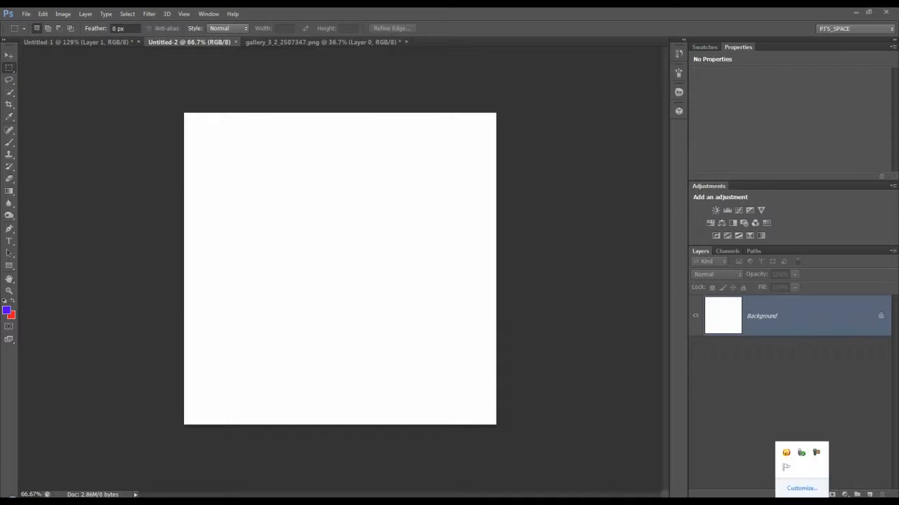
right_click(815, 454)
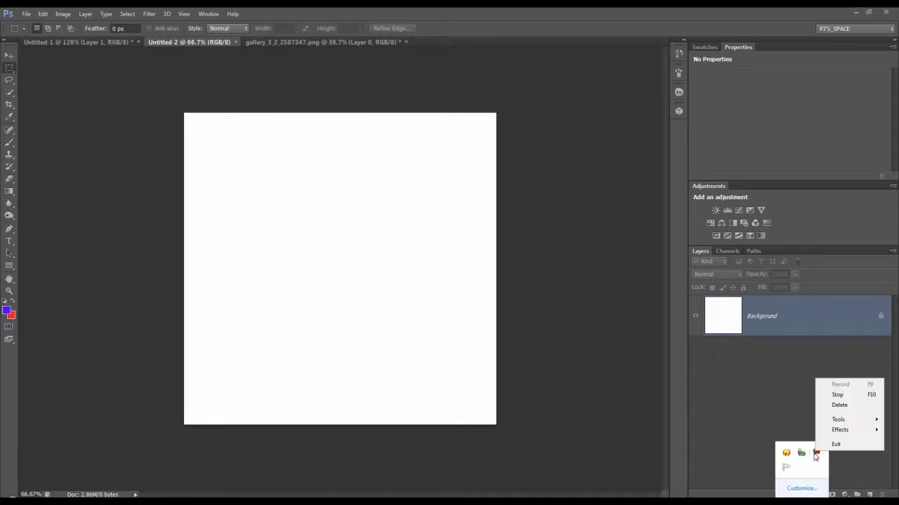
left_click(632, 455)
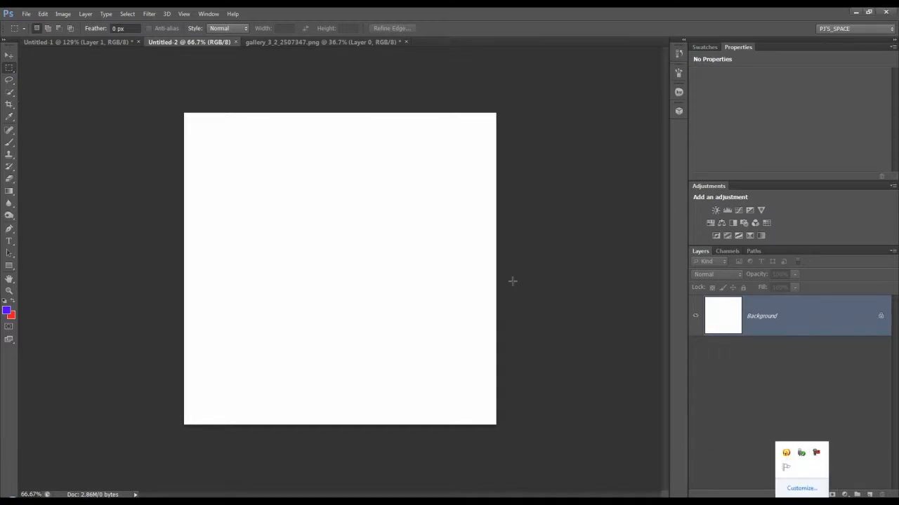
- Draw a rectangular marquee selection on a new layer and add an overlapping second rectangle at its lower-right corner
right_click(10, 68)
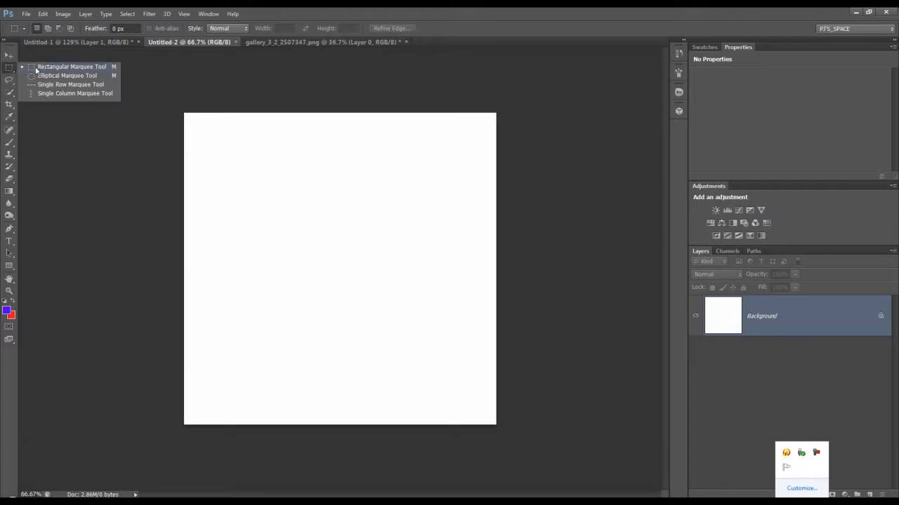
left_click(36, 68)
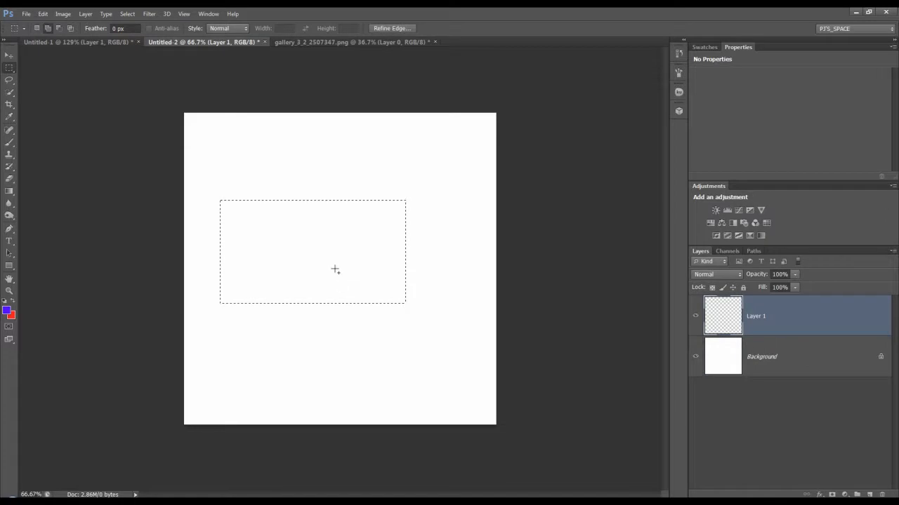
left_click_drag(333, 271, 447, 340)
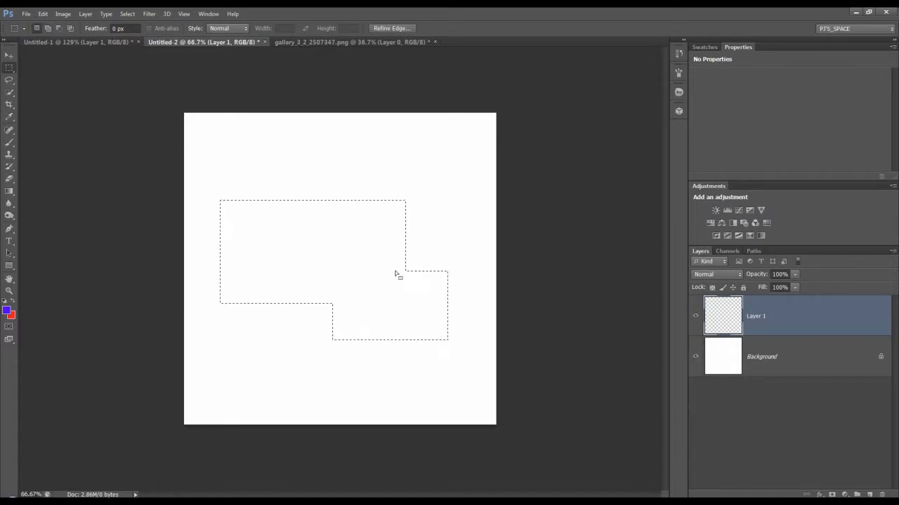
- Subtract a rectangle from the selection's lower-left part, and intersect the remainder with a smaller rectangle
key("alt")
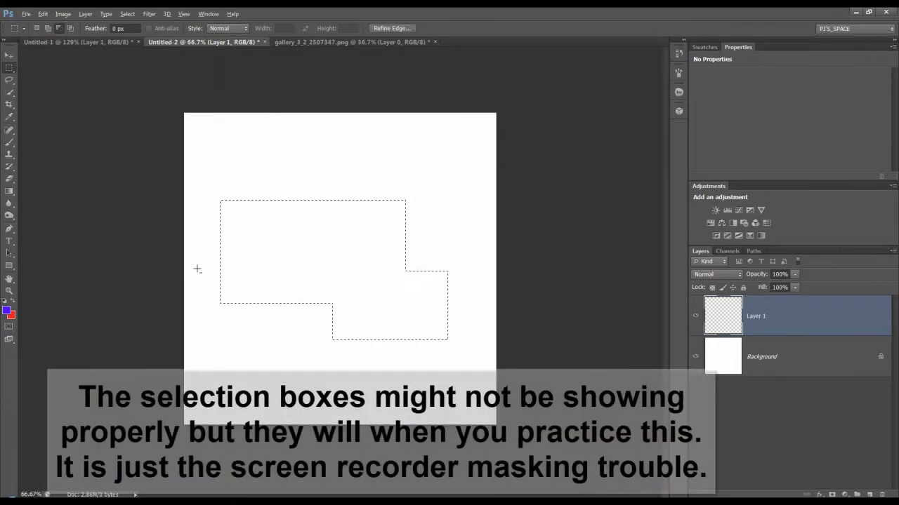
left_click_drag(200, 257, 375, 343)
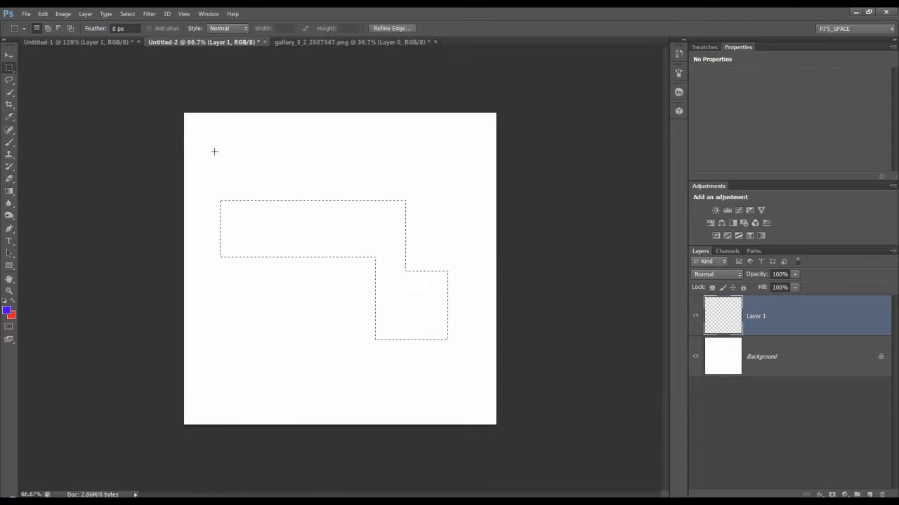
left_click(70, 28)
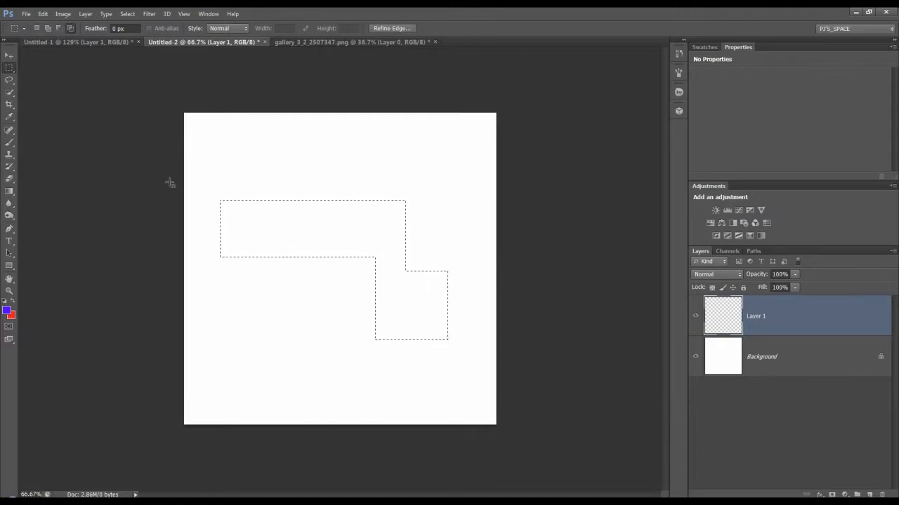
left_click_drag(373, 288, 412, 306)
- Draw a freehand selection on the canvas with the Lasso tool, and clear it
left_click(11, 81)
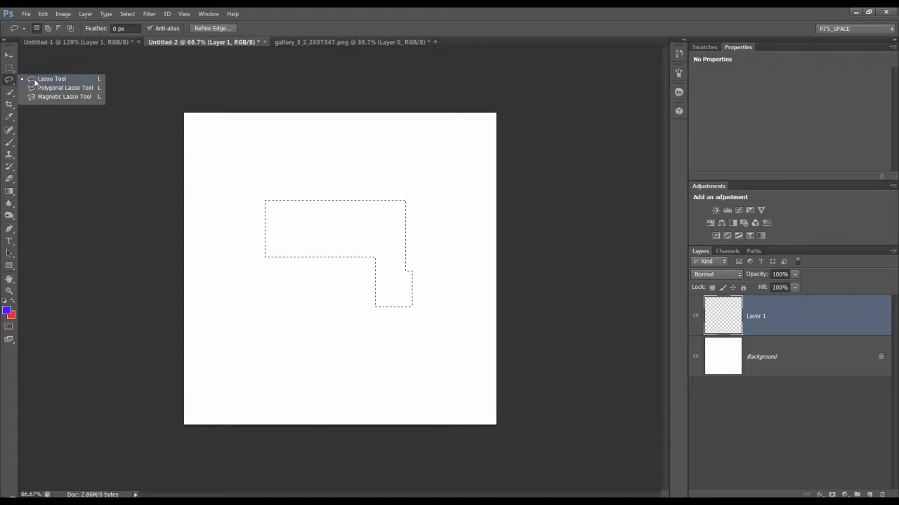
left_click(42, 80)
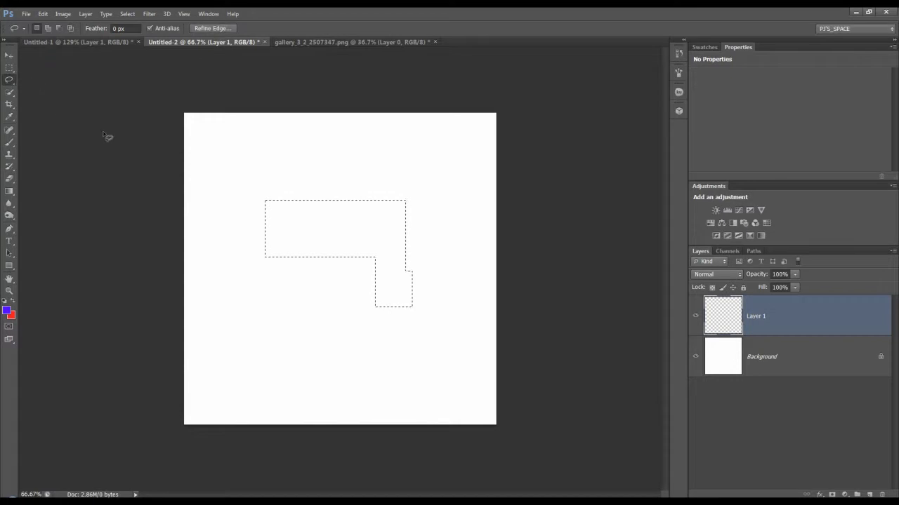
left_click(326, 203)
mouse_move(314, 186)
left_mouse_down()
mouse_move(267, 233)
mouse_move(262, 268)
mouse_move(293, 314)
mouse_move(354, 314)
mouse_move(385, 290)
mouse_move(393, 231)
mouse_move(362, 190)
mouse_move(308, 161)
mouse_move(315, 191)
left_mouse_up()
left_click(277, 218)
- Draw a closed four-sided selection with the Polygonal Lasso tool, and deselect it
left_click_drag(7, 83, 36, 89)
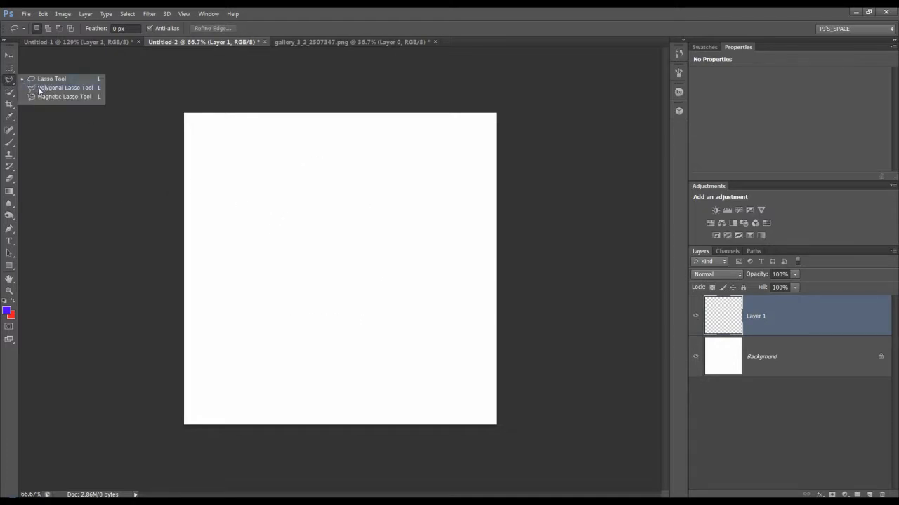
left_click(281, 184)
left_click(230, 278)
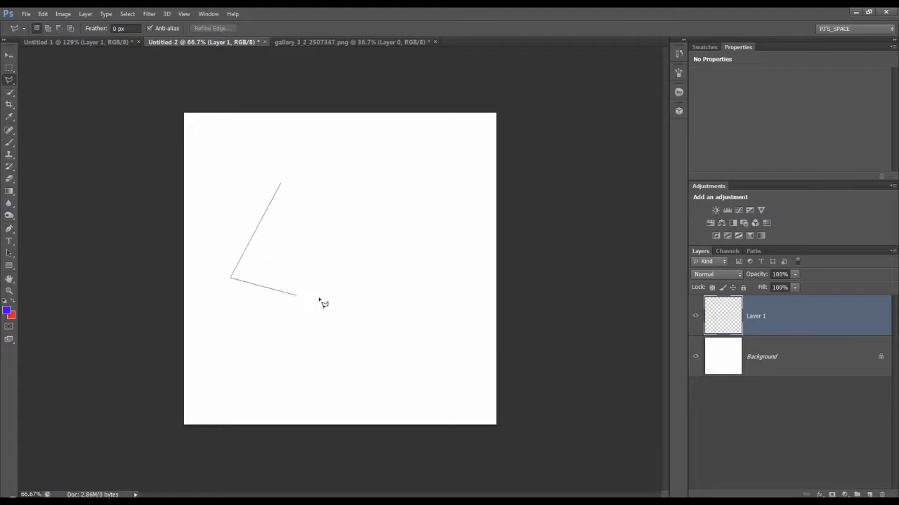
left_click(356, 302)
left_click(369, 180)
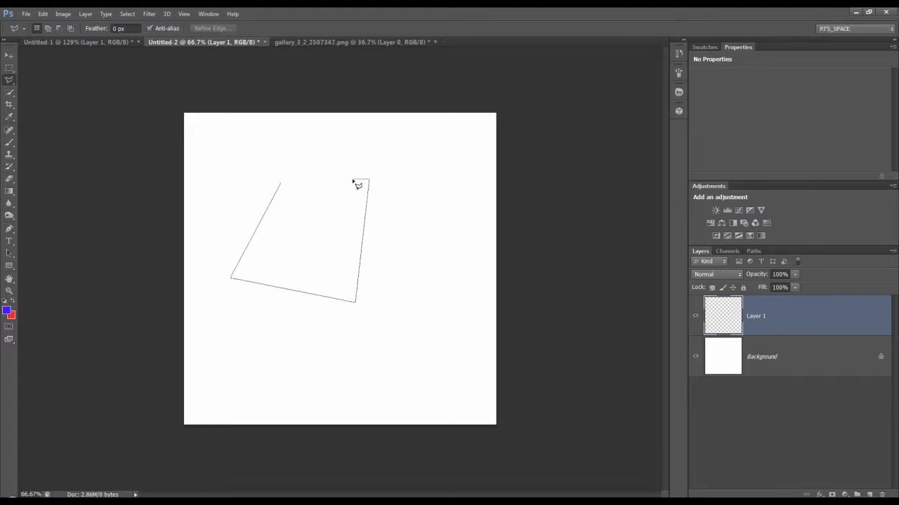
left_click(281, 186)
key("ctrl+d")
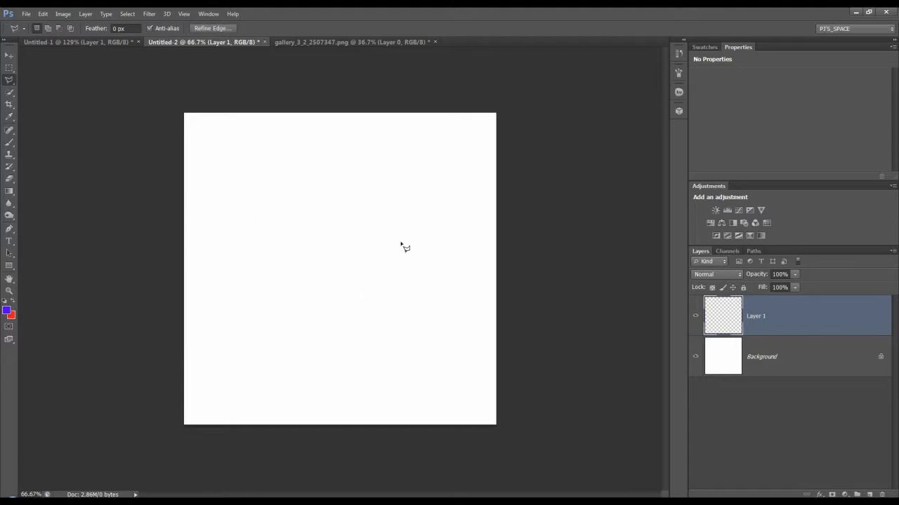
left_click(401, 249)
mouse_move(356, 234)
left_mouse_down()
mouse_move(319, 260)
mouse_move(319, 223)
mouse_move(343, 205)
mouse_move(368, 211)
mouse_move(387, 194)
mouse_move(387, 164)
mouse_move(356, 148)
mouse_move(329, 171)
mouse_move(271, 185)
mouse_move(239, 216)
mouse_move(265, 261)
mouse_move(262, 282)
mouse_move(290, 298)
mouse_move(324, 287)
mouse_move(336, 317)
mouse_move(364, 296)
left_mouse_up()
key("Escape")
- Fill a rectangular selection near the canvas centre on Layer 1 with the blue foreground colour, and deselect it
right_click(9, 81)
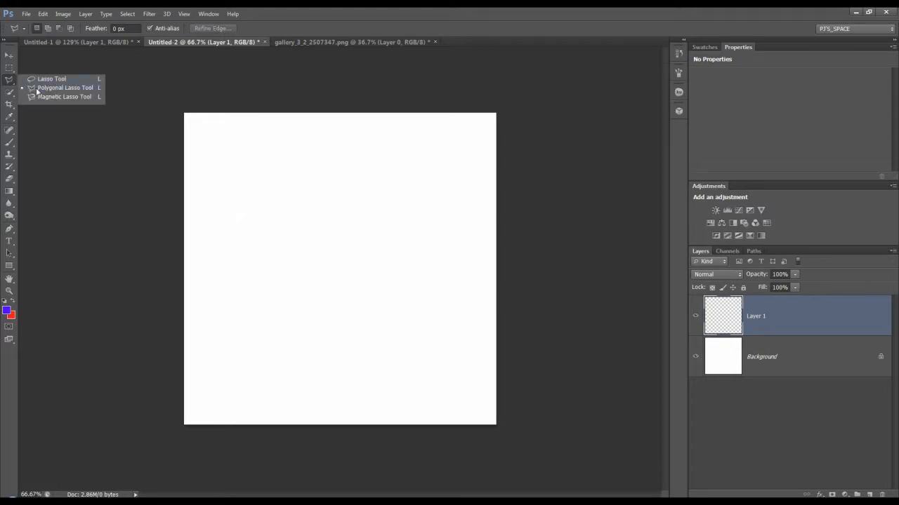
left_click(42, 97)
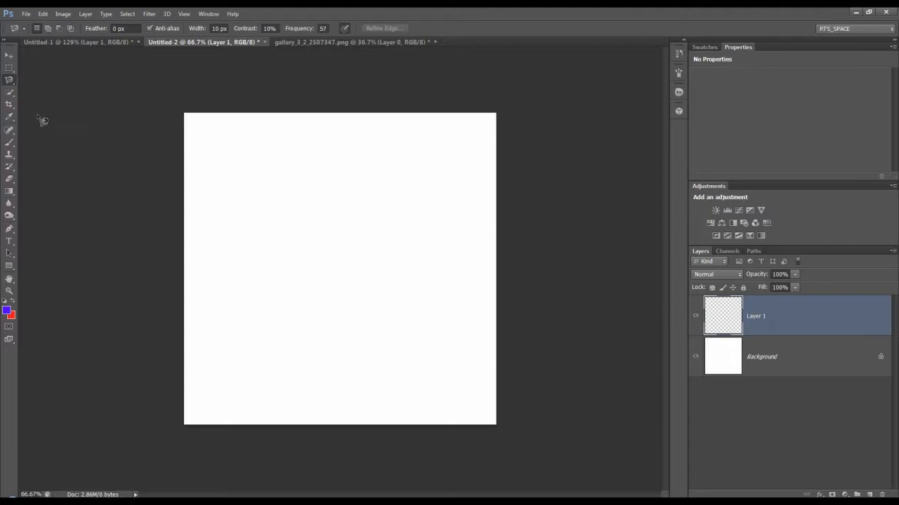
left_click(11, 69)
left_click_drag(255, 201, 404, 308)
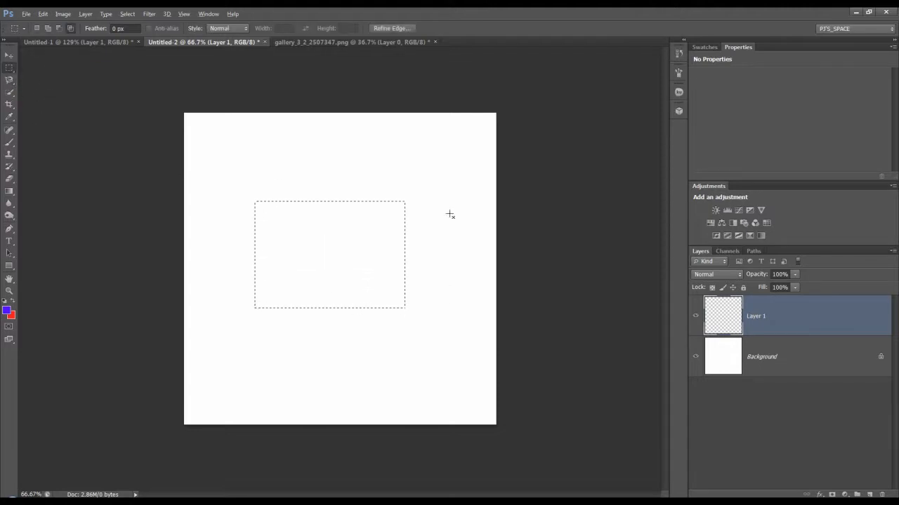
key("alt+BackSpace")
key("ctrl+d")
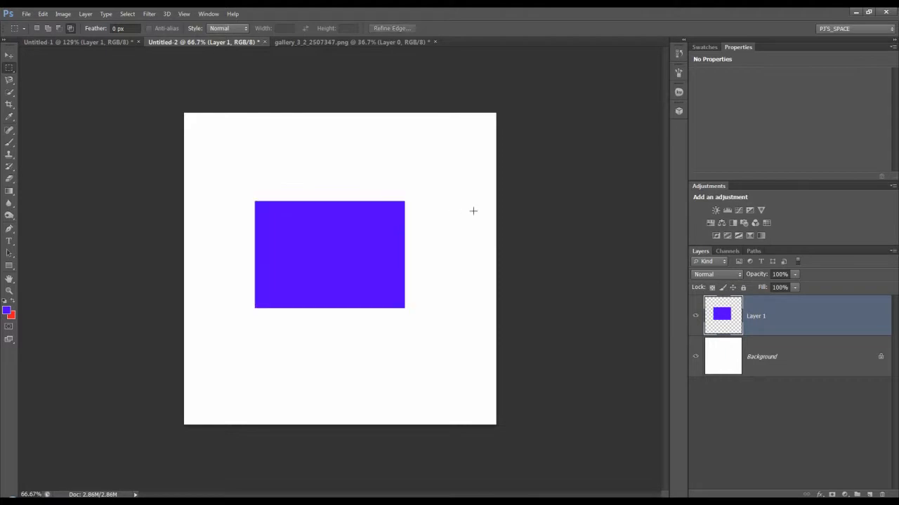
- Trace the blue rectangle's edges with the Magnetic Lasso tool at a frequency of 10, and deselect it
left_click(9, 79)
left_click(56, 98)
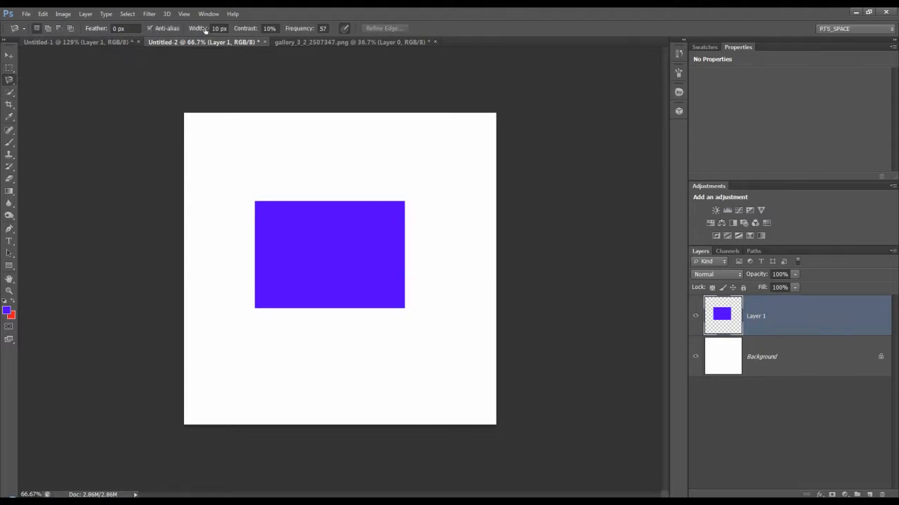
left_click(313, 31)
type("10")
left_click(256, 203)
left_click(404, 202)
double_click(255, 241)
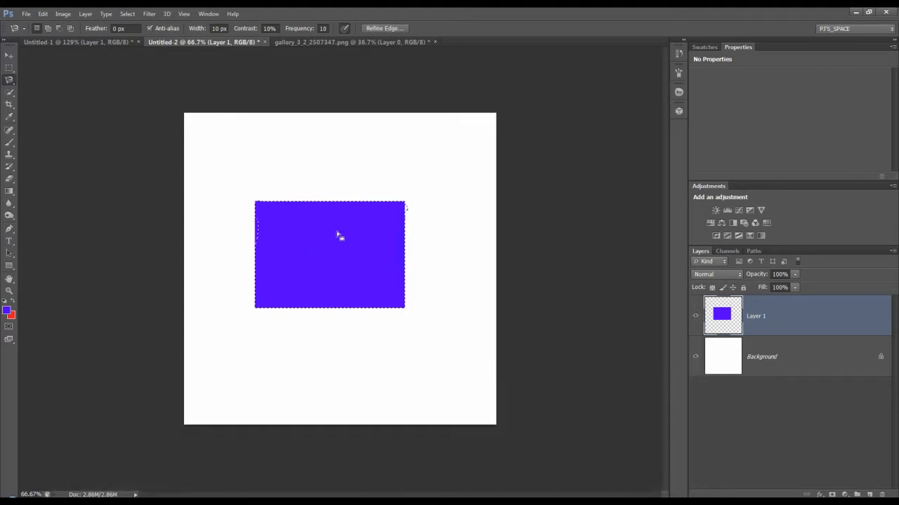
key("ctrl+d")
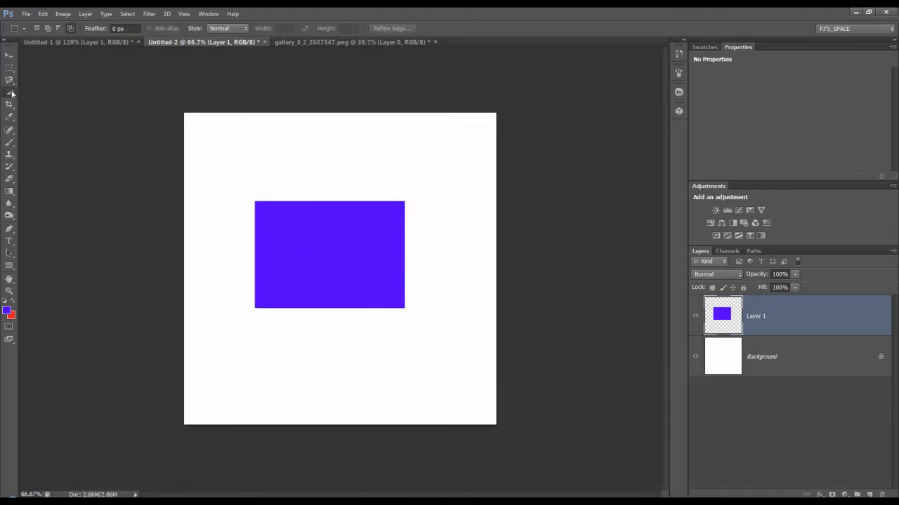
- Select the blue rectangle with the Magic Wand tool, and expand the selection by 30 pixels
left_click(9, 92)
left_click(37, 102)
left_click(307, 246)
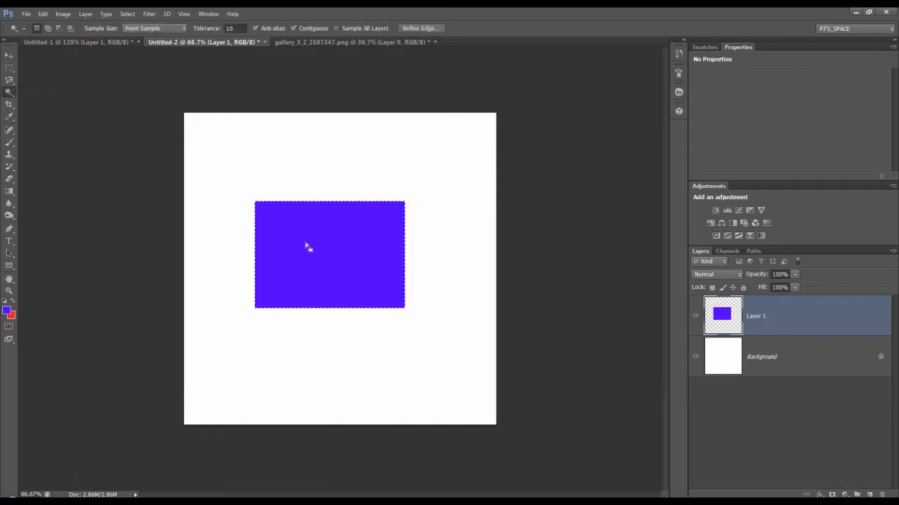
left_click(127, 14)
mouse_move(150, 119)
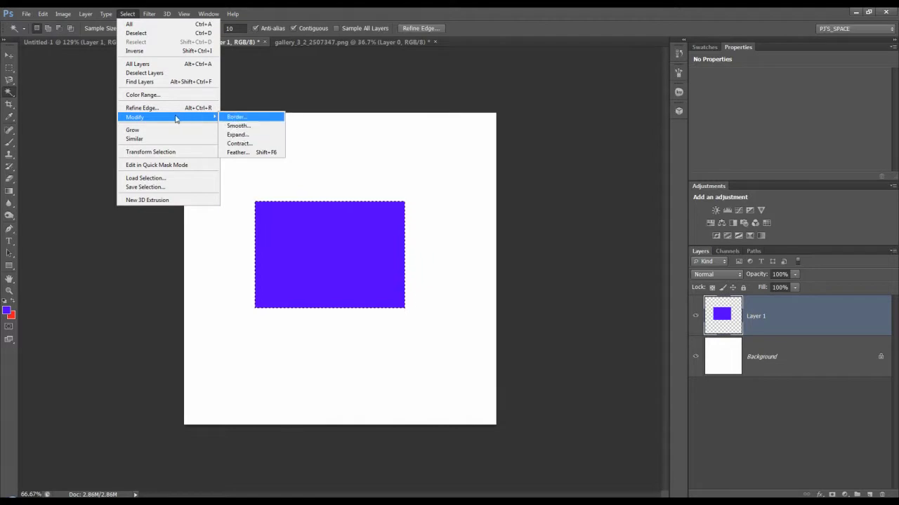
left_click(246, 135)
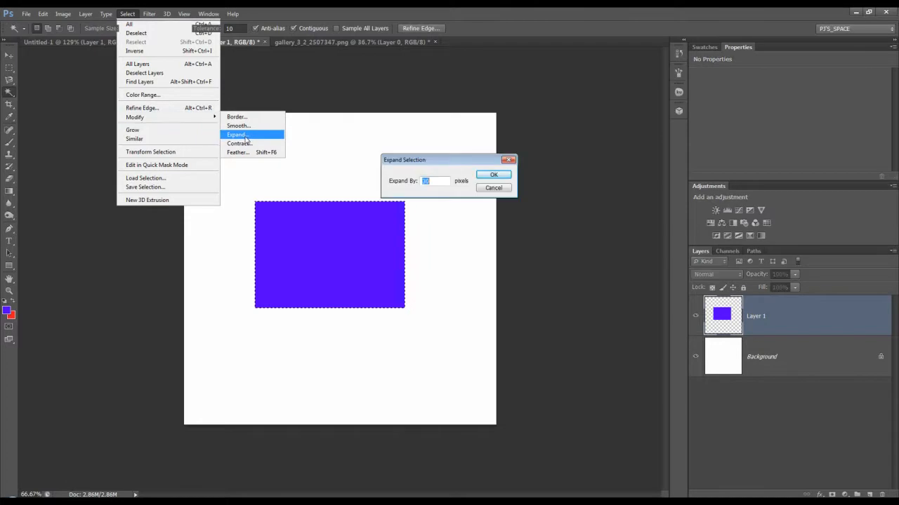
left_click(491, 179)
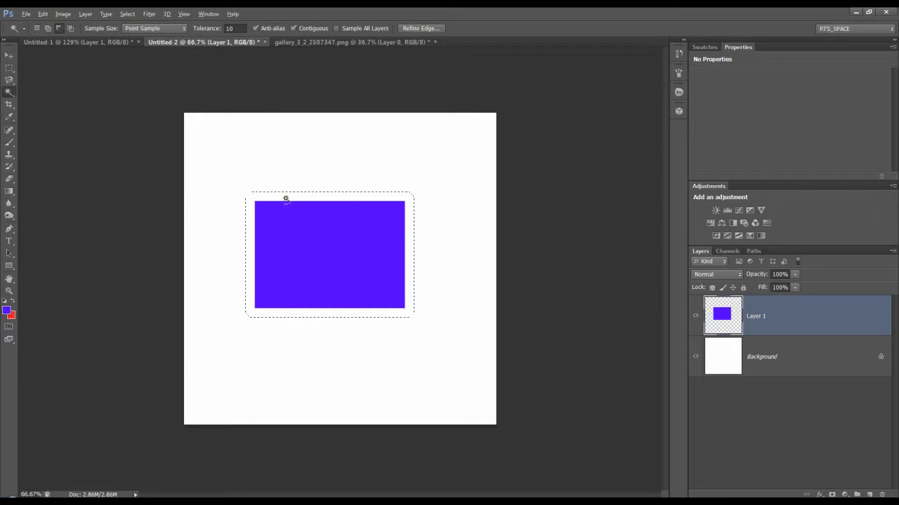
- Subtract the blue rectangle's area from the expanded selection, and clear the selection
left_click(287, 205)
key("ctrl+d")
key("m")
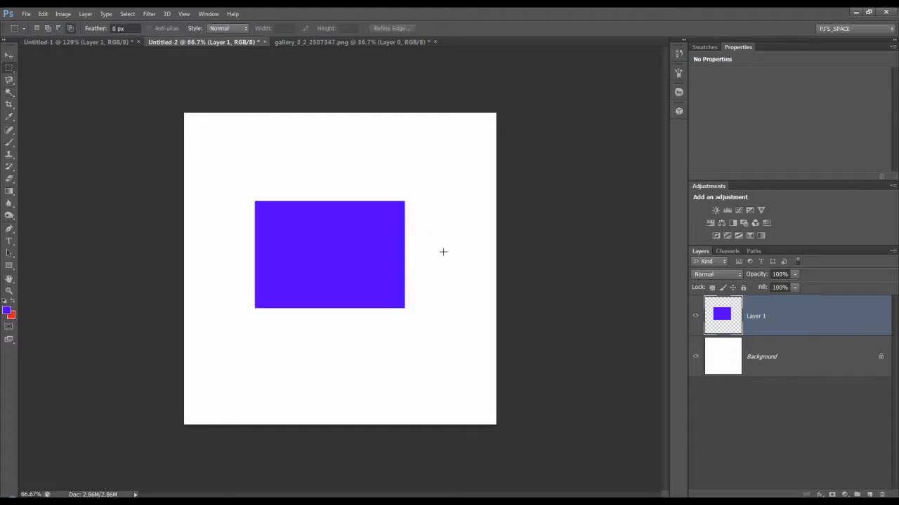
- In gallery_3_2_2507347.png, select the skull with the Quick Selection tool, excluding the transparent background, eye, nose and mouth openings
left_click(416, 44)
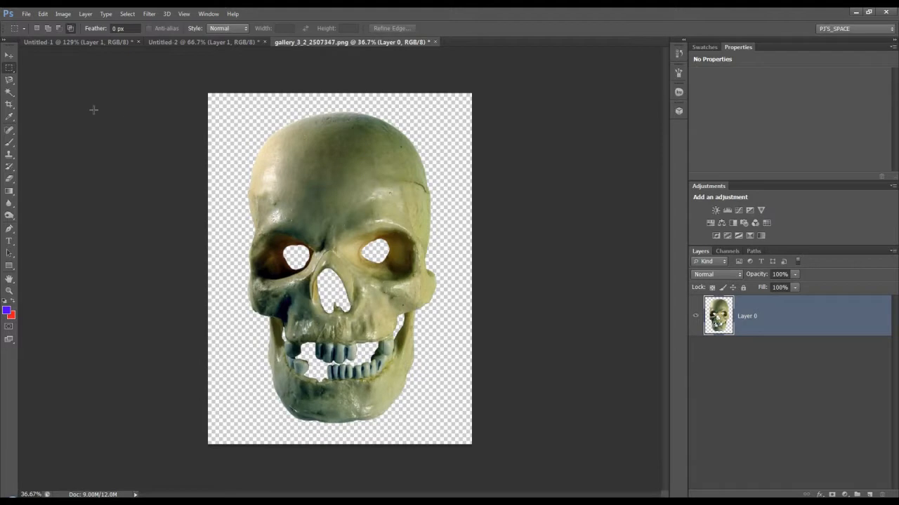
left_click(10, 95)
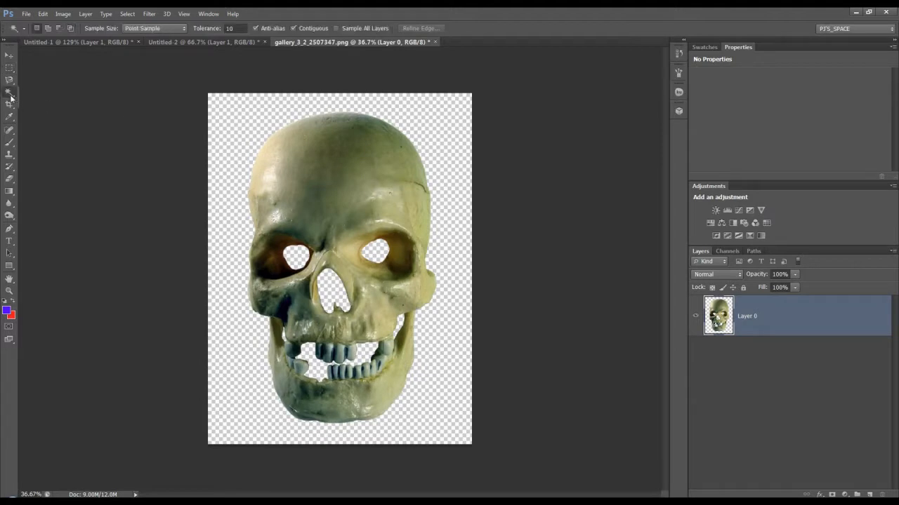
left_click_drag(11, 96, 31, 91)
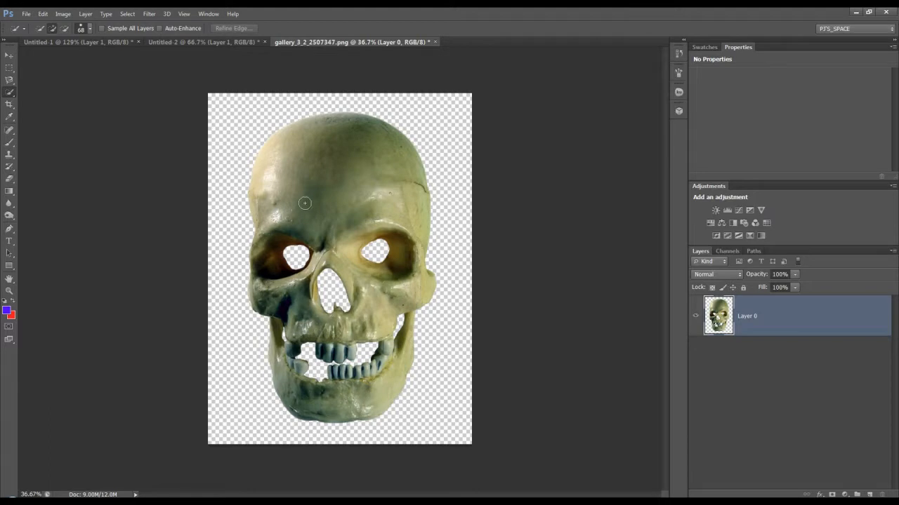
mouse_move(300, 144)
left_mouse_down()
mouse_move(324, 164)
mouse_move(364, 172)
mouse_move(371, 154)
mouse_move(401, 199)
mouse_move(409, 290)
mouse_move(389, 380)
mouse_move(365, 398)
mouse_move(327, 377)
mouse_move(284, 370)
mouse_move(283, 309)
left_mouse_up()
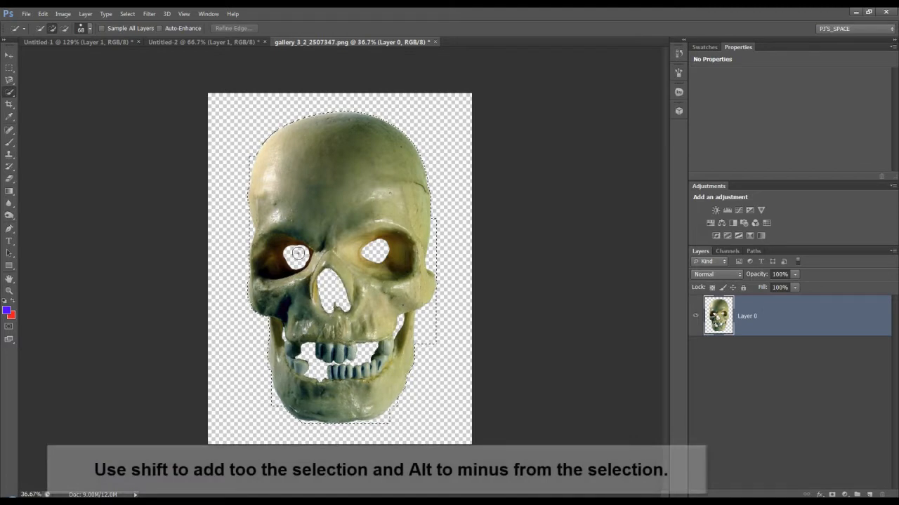
left_click_drag(326, 229, 325, 229)
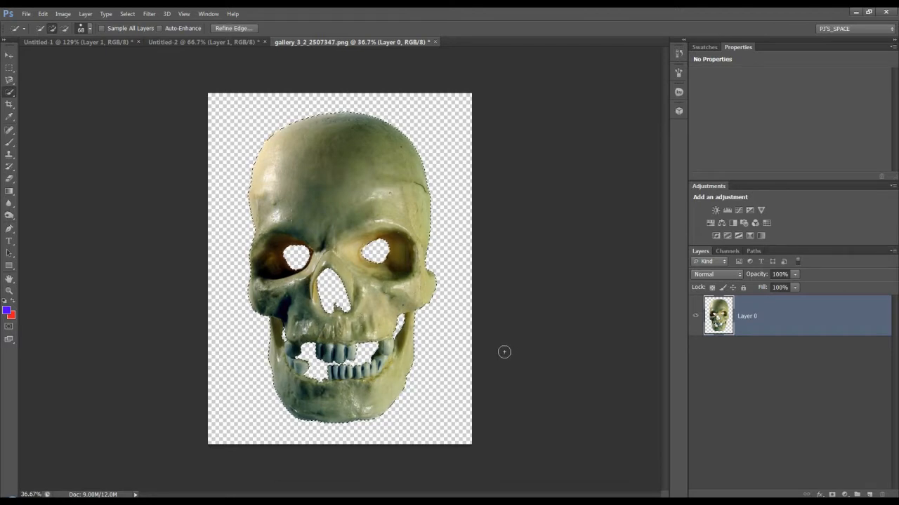
- Copy the selected skull to a new layer, and fill Layer 0 with the default black foreground colour
key("ctrl+j")
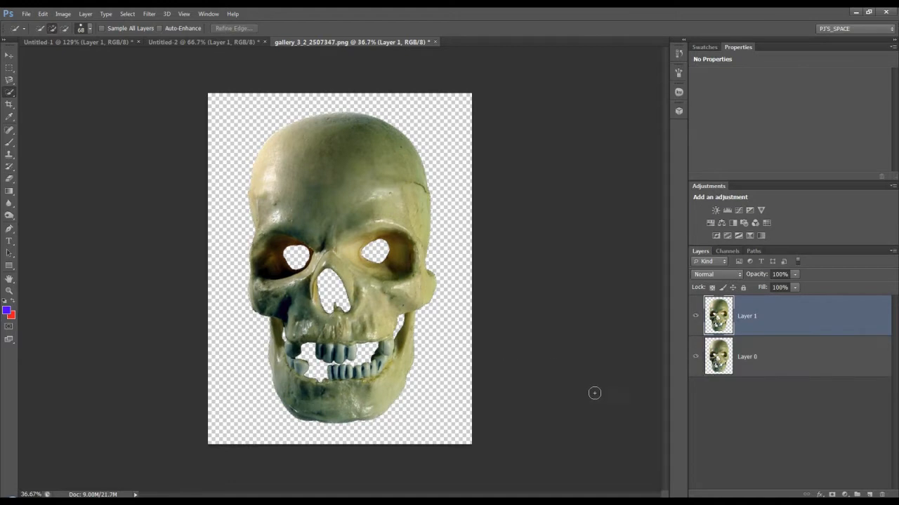
left_click(767, 364)
key("d")
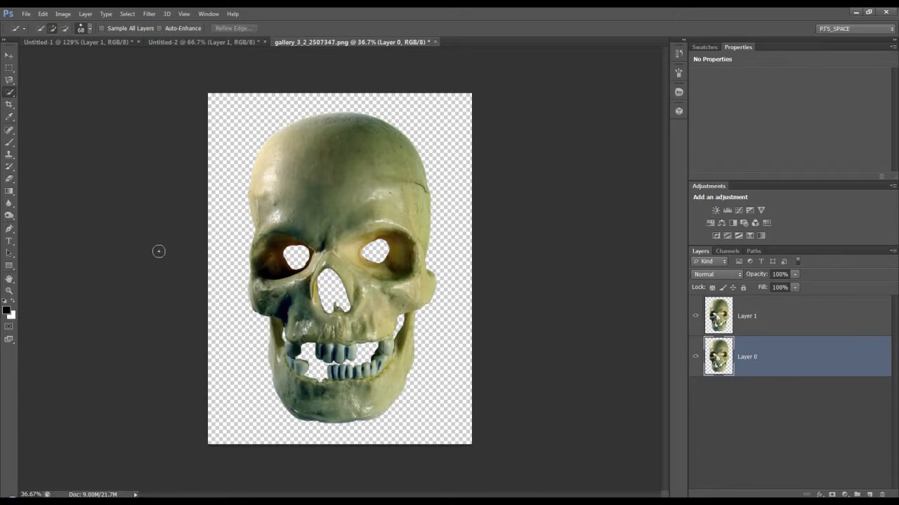
key("alt+BackSpace")
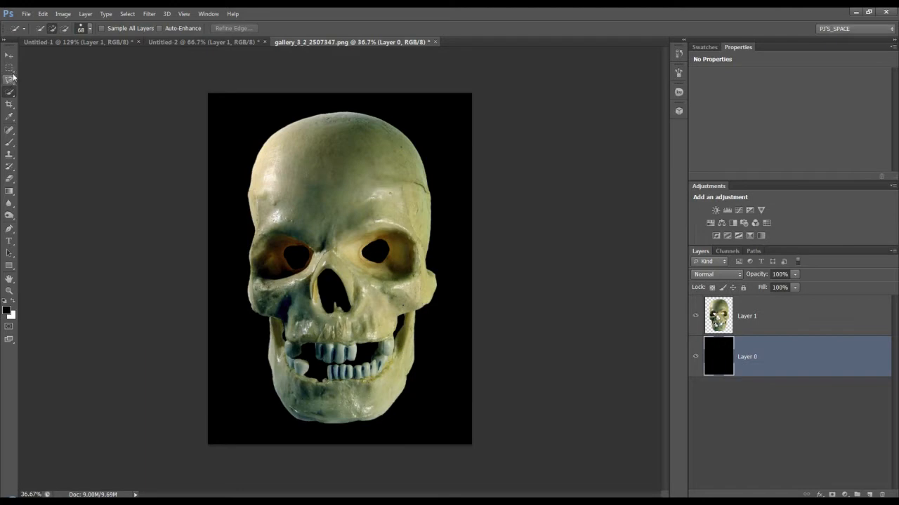
- In Untitled-2, select the blue rectangle with Color Range by sampling its blue and lowering the fuzziness
left_click(155, 44)
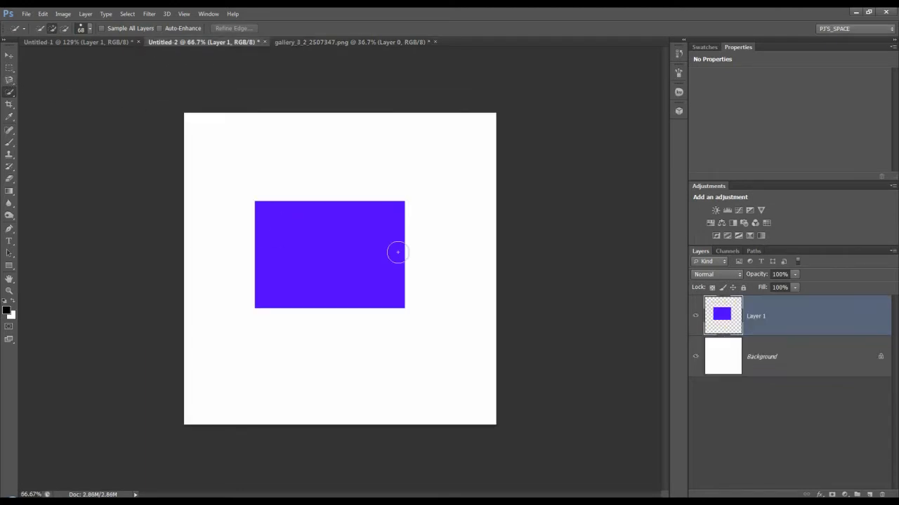
left_click(127, 14)
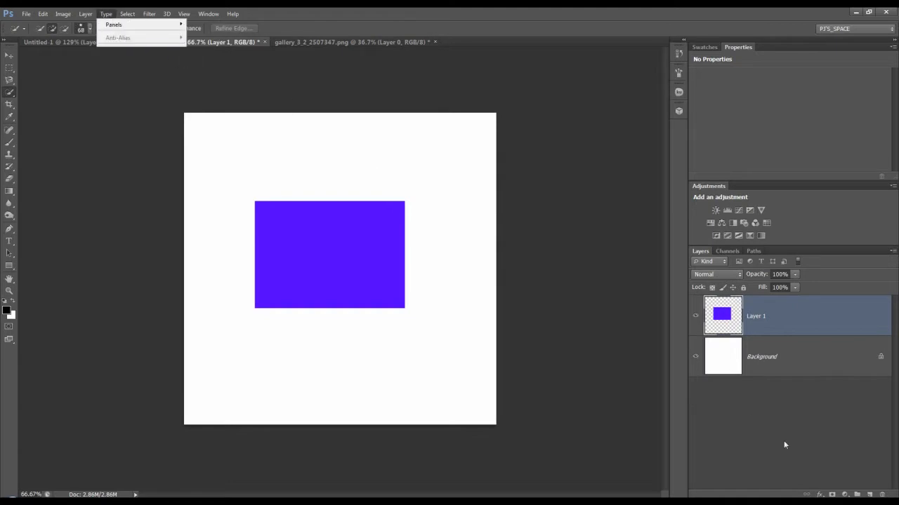
mouse_move(123, 16)
left_click(133, 94)
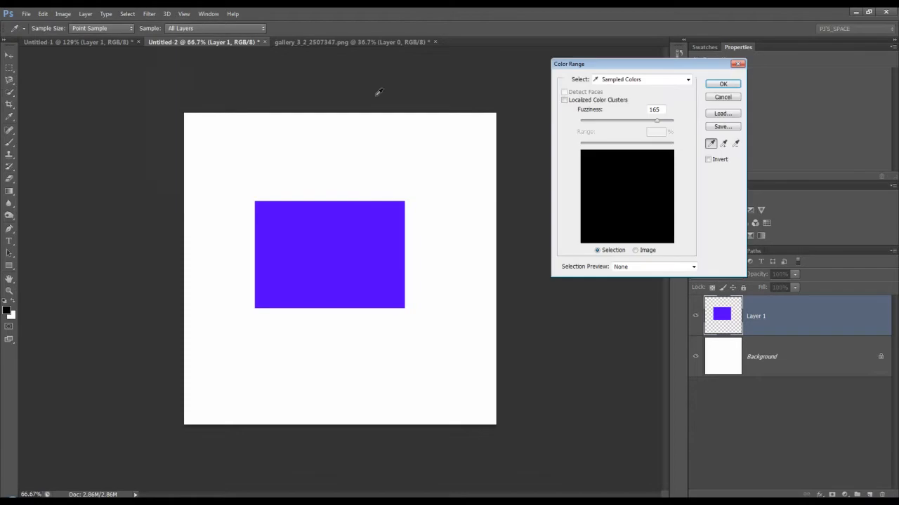
left_click(317, 248)
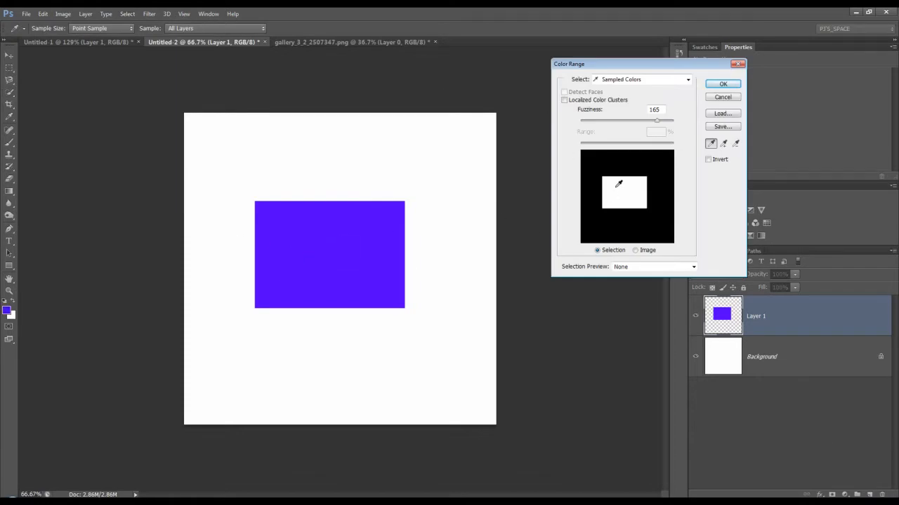
mouse_move(655, 122)
left_mouse_down()
mouse_move(597, 121)
mouse_move(644, 123)
left_mouse_up()
left_click(723, 84)
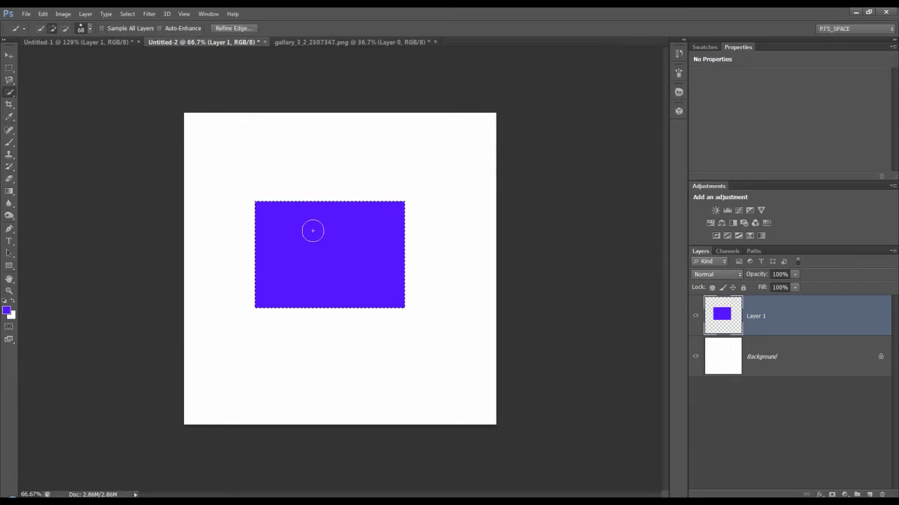
- Enable a 1 px black outside Stroke in Layer 1's layer style
scroll(454, 246, "up", 5)
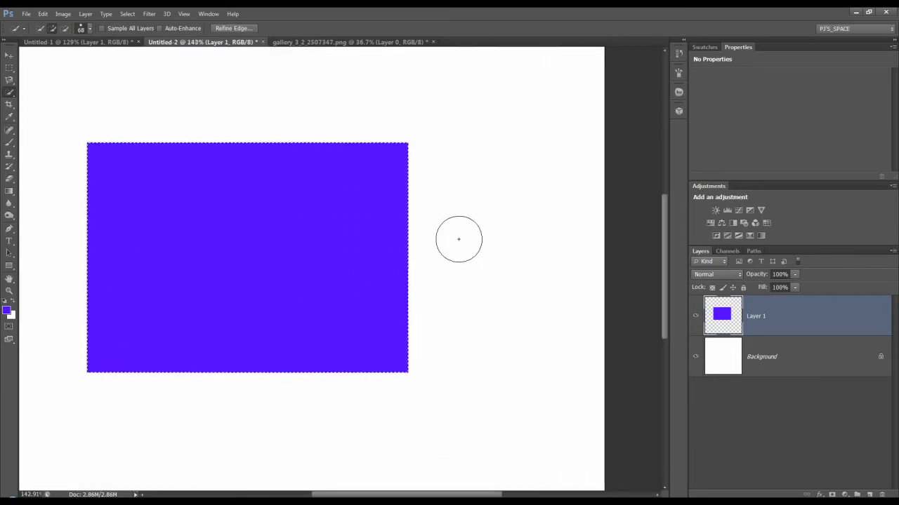
scroll(463, 238, "down", 5)
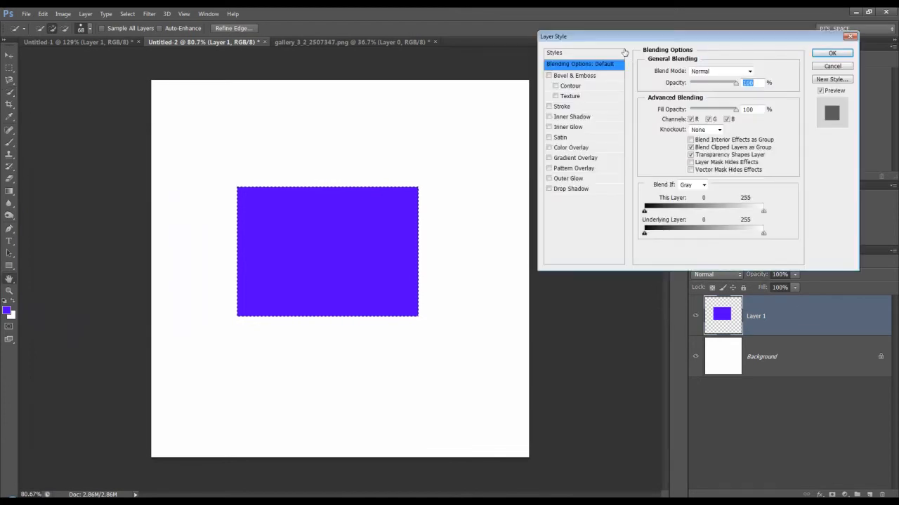
left_click_drag(629, 36, 585, 33)
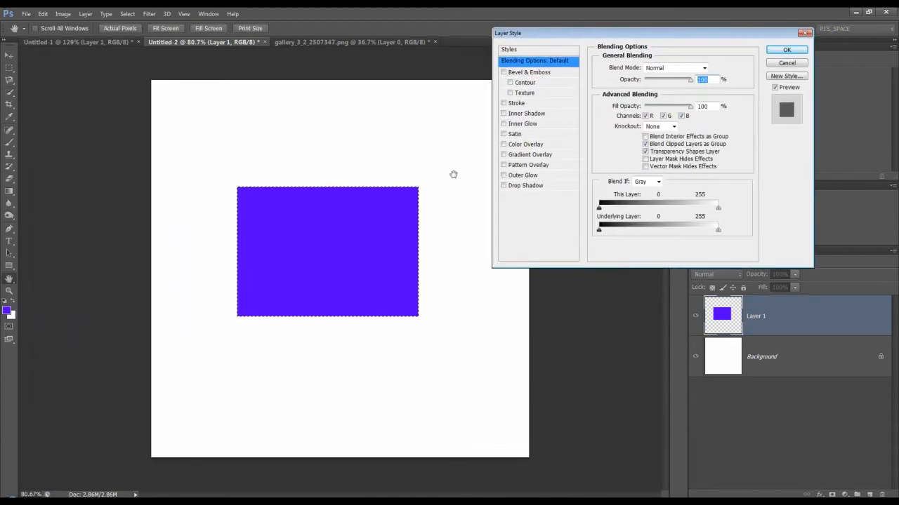
left_click(517, 103)
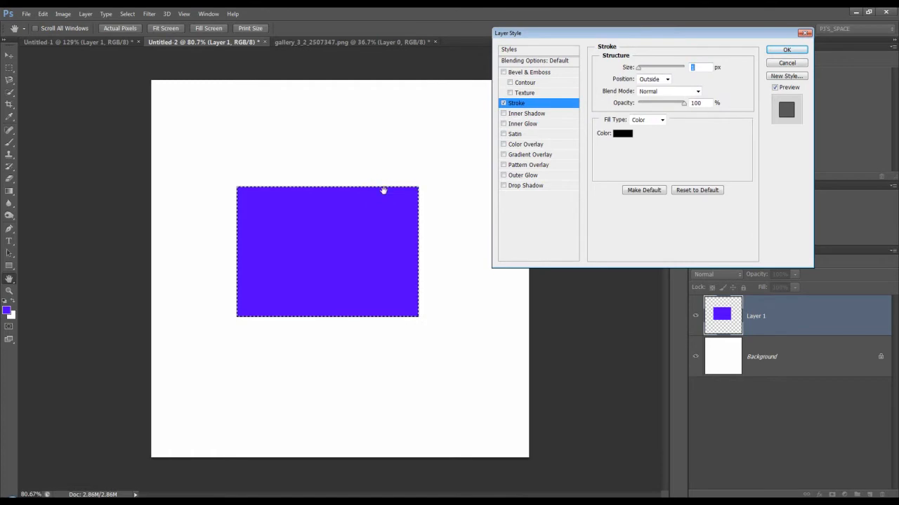
- Hide the selection edges around the blue rectangle, and discard the layer style changes
left_click(186, 14)
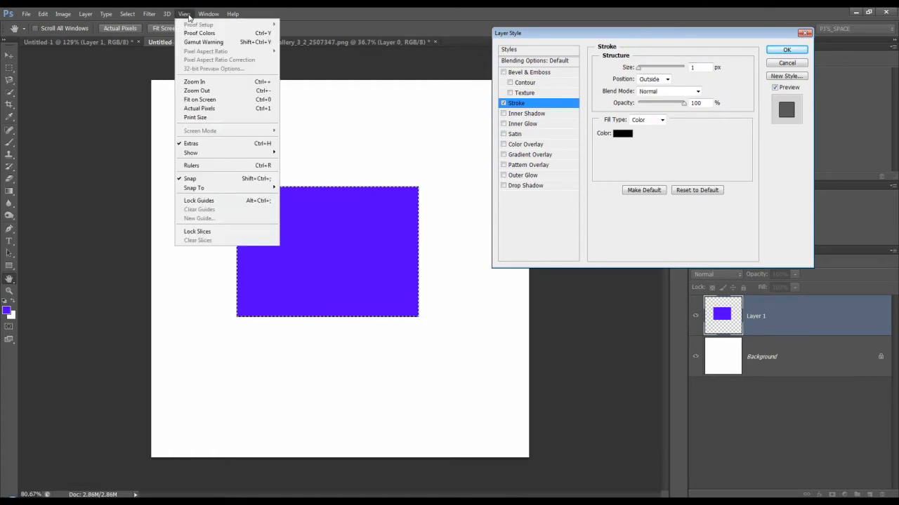
mouse_move(210, 152)
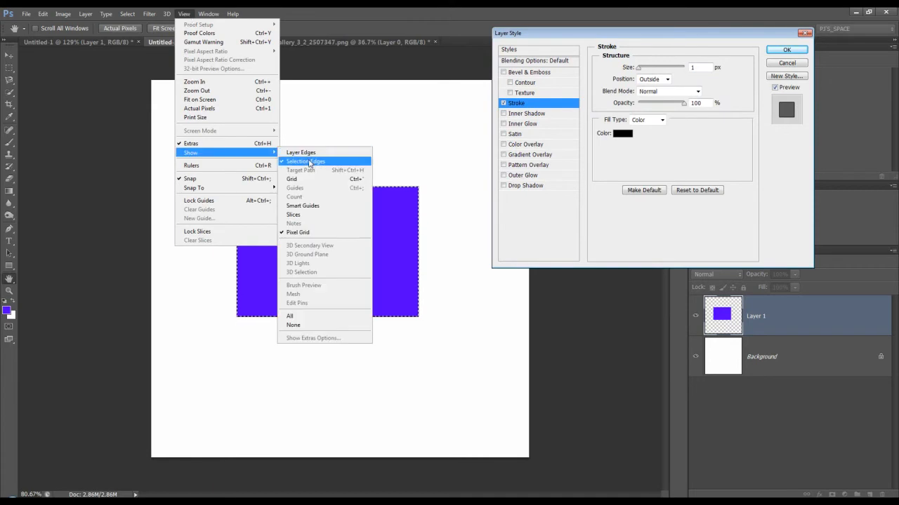
left_click(307, 160)
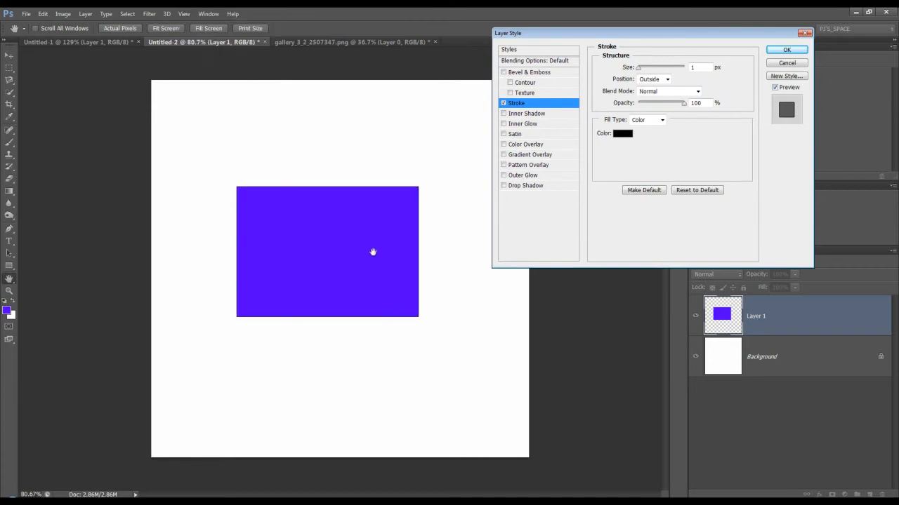
left_click(779, 64)
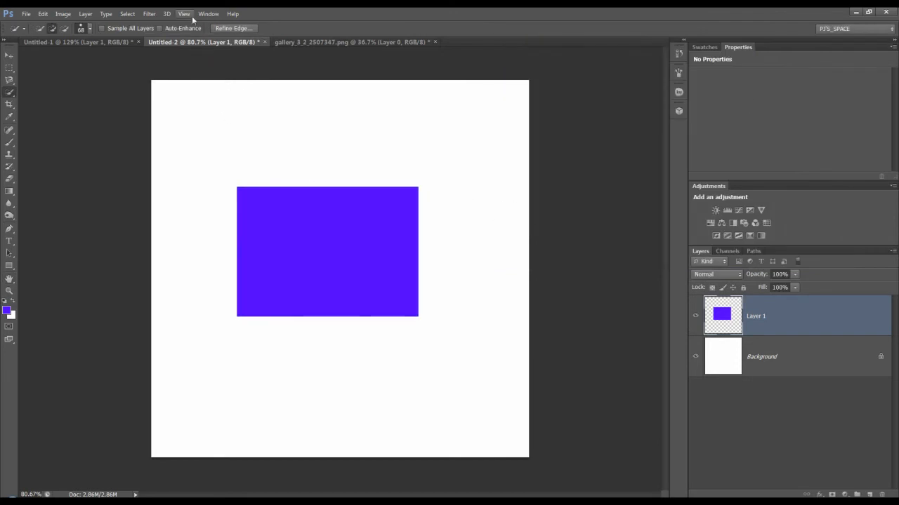
- Turn the display of selection edges back on
left_click(192, 20)
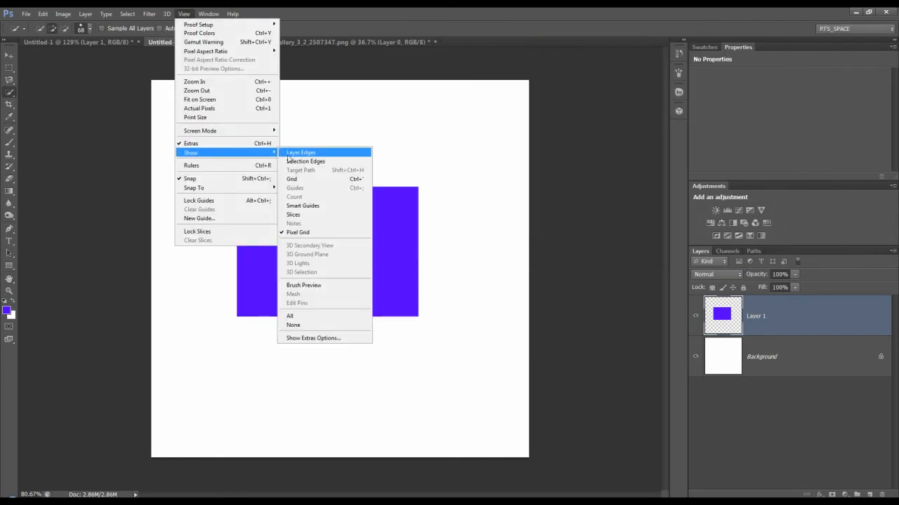
left_click(293, 161)
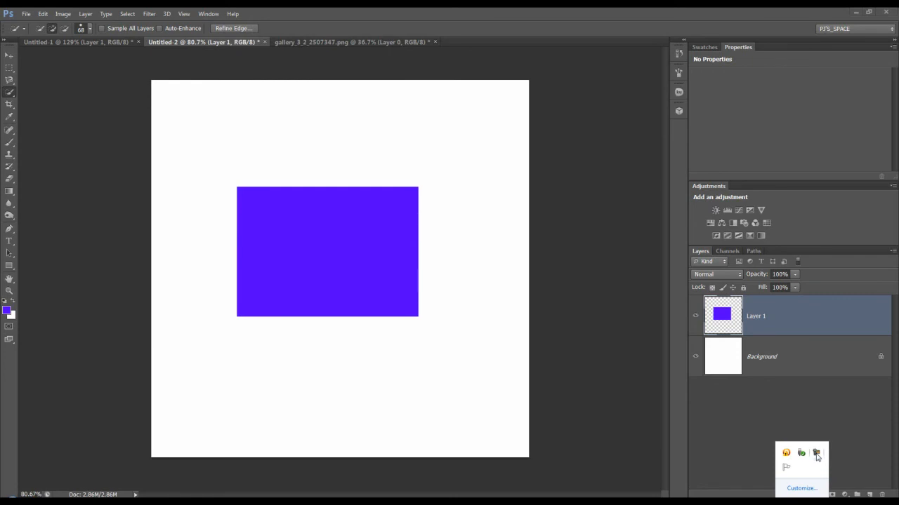
right_click(817, 454)
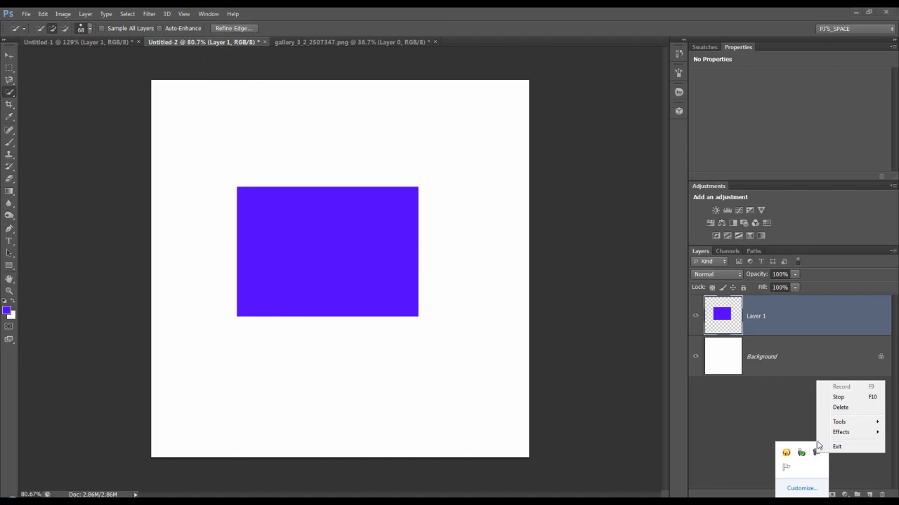